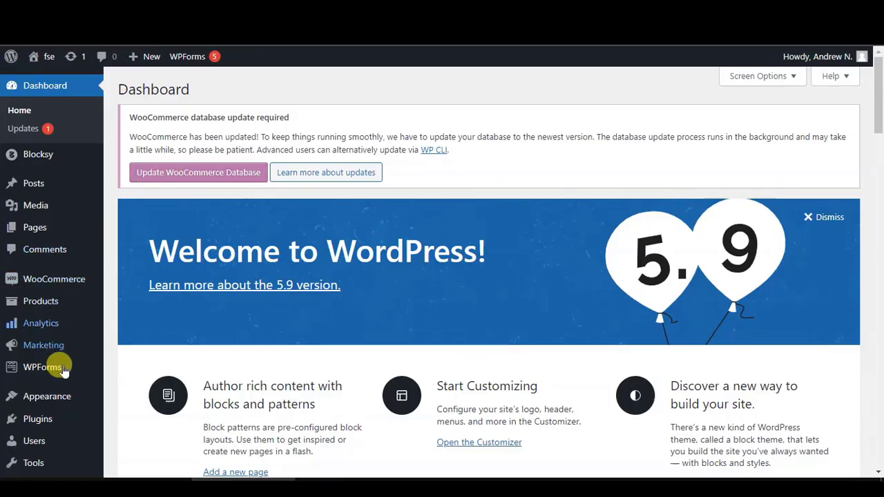
- Search Add New plugins for 'kadence', then install and activate Kadence Blocks
{"action": "mouse_move", "coordinate": [43, 414]}
{"action": "left_click", "coordinate": [137, 424]}
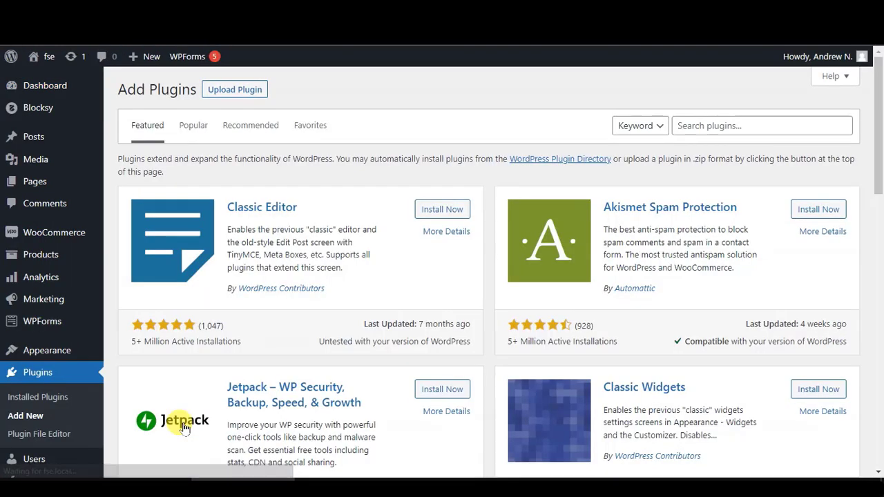
{"action": "left_click", "coordinate": [725, 126]}
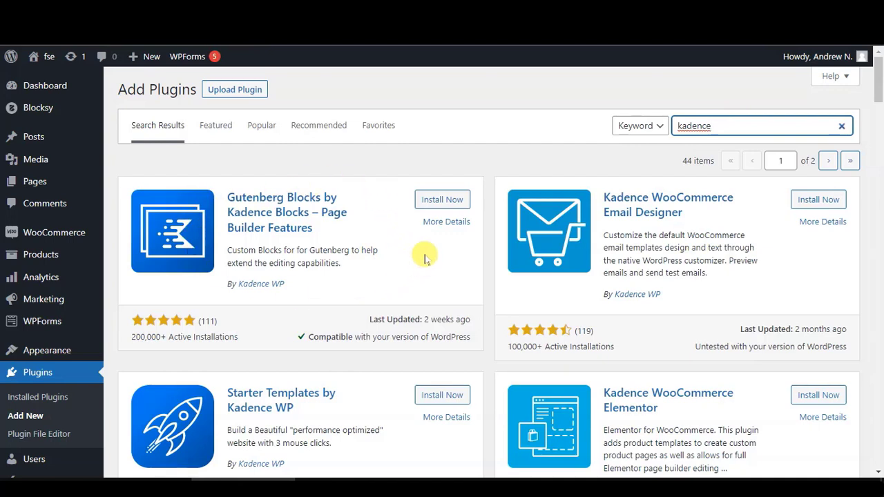
{"action": "left_click", "coordinate": [457, 201]}
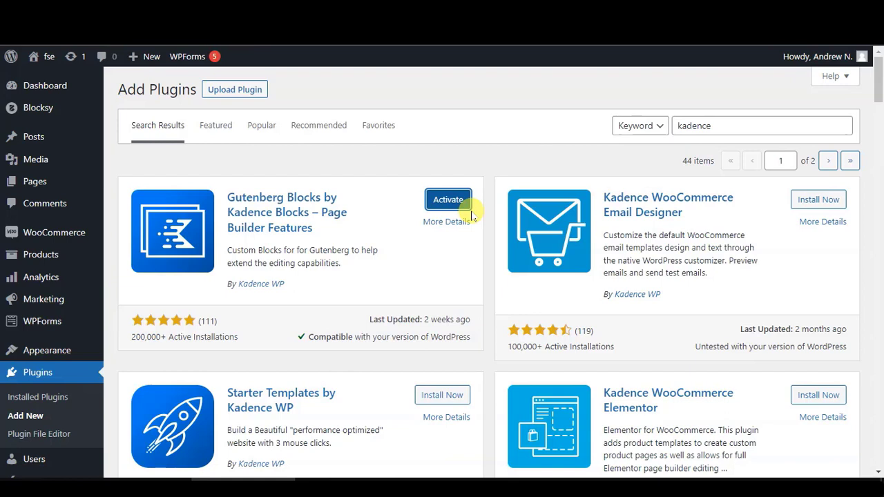
{"action": "left_click", "coordinate": [457, 201]}
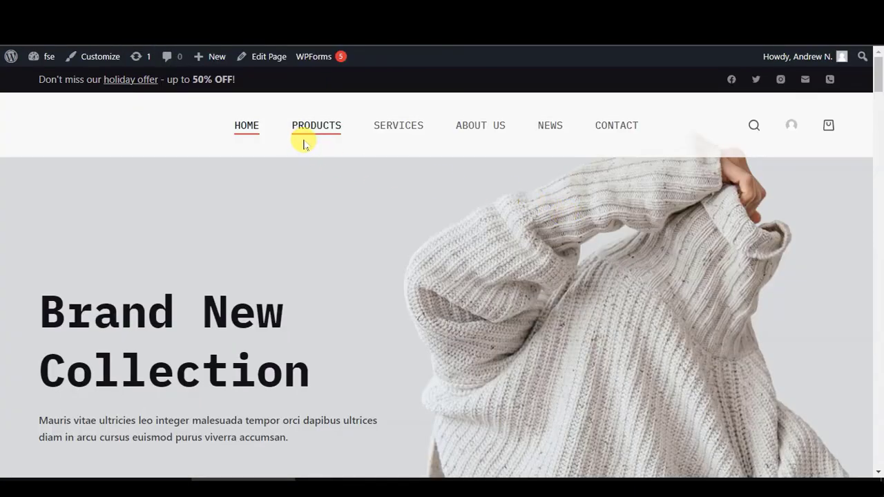
{"action": "scroll", "coordinate": [604, 183], "scroll_direction": "down", "scroll_amount": 8}
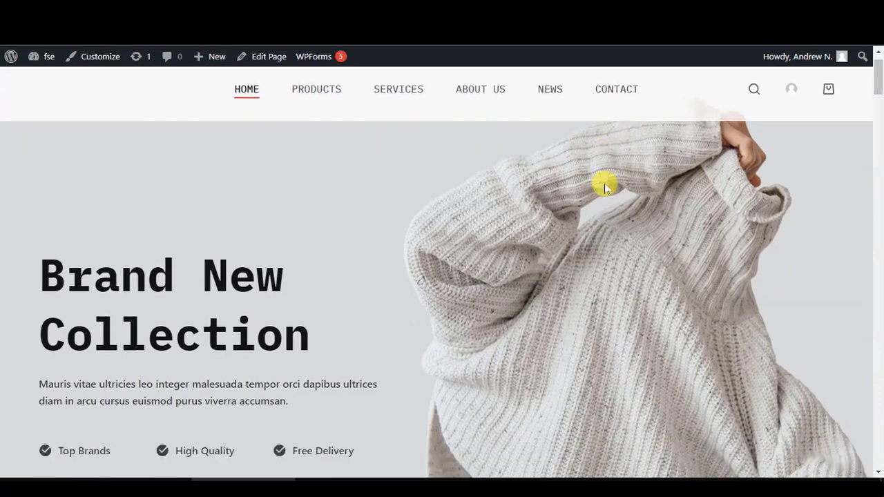
{"action": "scroll", "coordinate": [613, 214], "scroll_direction": "down", "scroll_amount": 3}
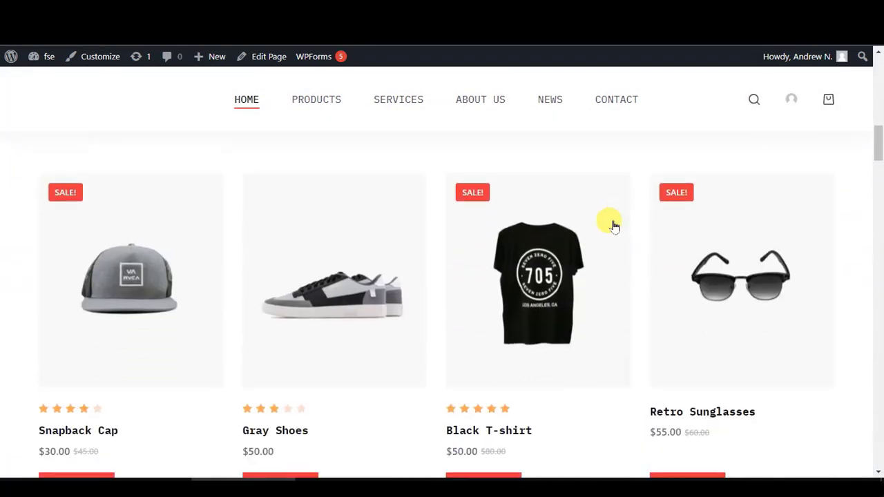
{"action": "scroll", "coordinate": [613, 221], "scroll_direction": "up", "scroll_amount": 1}
{"action": "scroll", "coordinate": [608, 226], "scroll_direction": "down", "scroll_amount": 1}
{"action": "scroll", "coordinate": [553, 226], "scroll_direction": "up", "scroll_amount": 2}
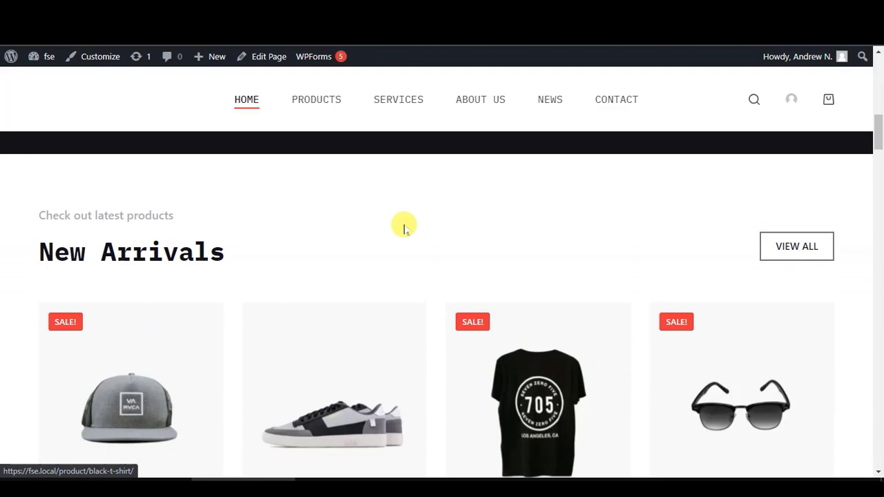
{"action": "scroll", "coordinate": [336, 286], "scroll_direction": "down", "scroll_amount": 5}
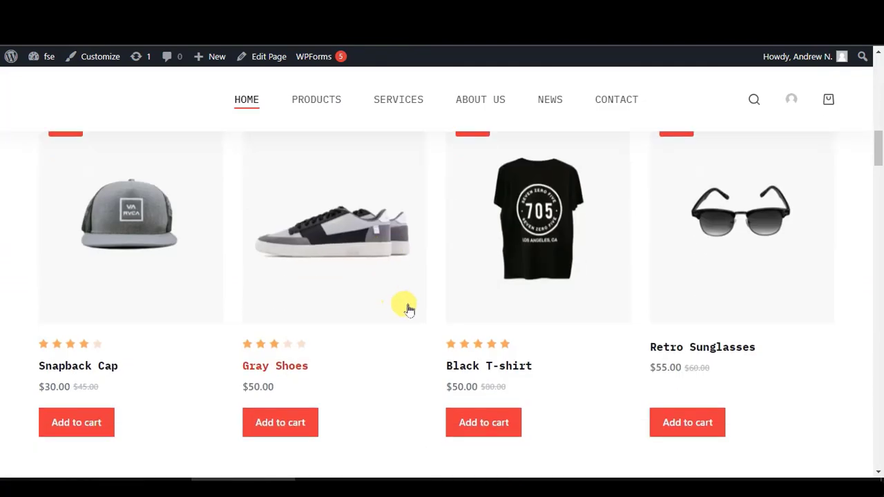
{"action": "scroll", "coordinate": [419, 357], "scroll_direction": "down", "scroll_amount": 3}
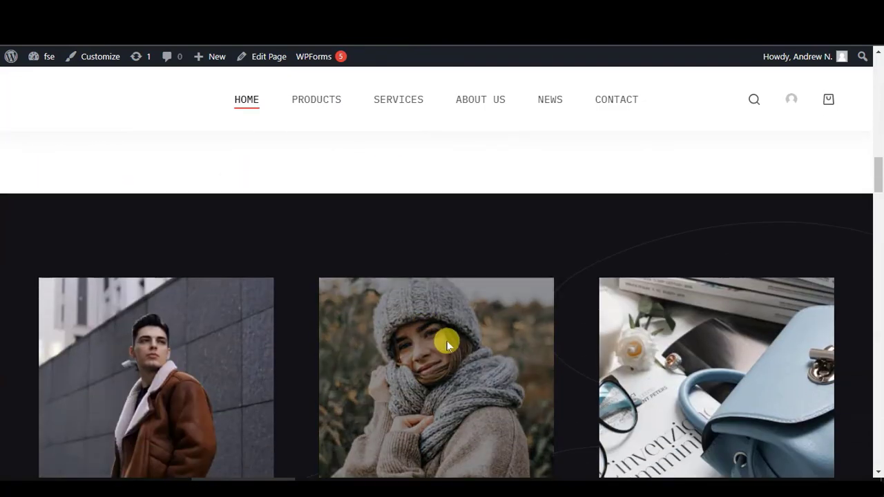
{"action": "scroll", "coordinate": [449, 339], "scroll_direction": "up", "scroll_amount": 3}
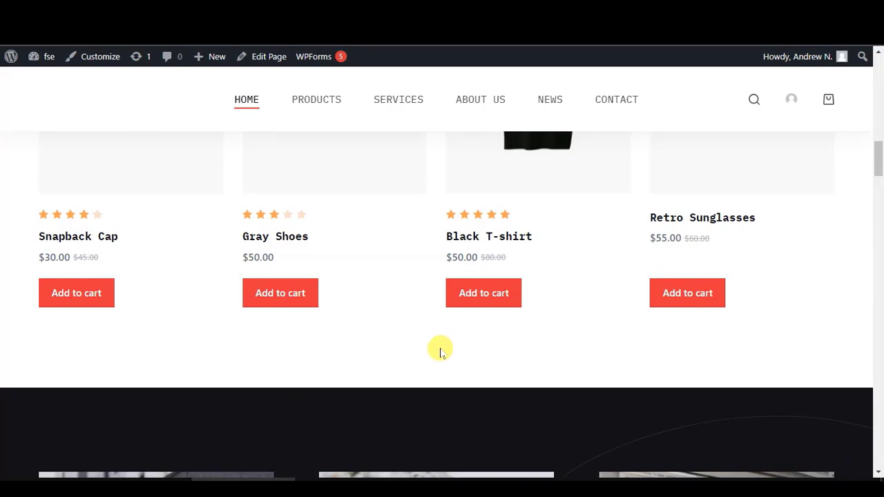
{"action": "scroll", "coordinate": [441, 349], "scroll_direction": "up", "scroll_amount": 4}
{"action": "scroll", "coordinate": [434, 341], "scroll_direction": "down", "scroll_amount": 3}
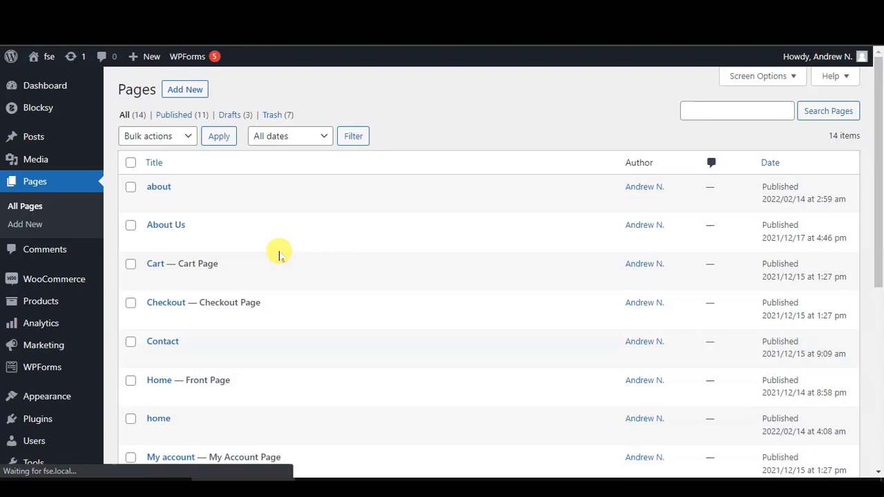
- Edit 'Home — Front Page' and scroll down to its New Arrivals products section
{"action": "scroll", "coordinate": [282, 262], "scroll_direction": "down", "scroll_amount": 2}
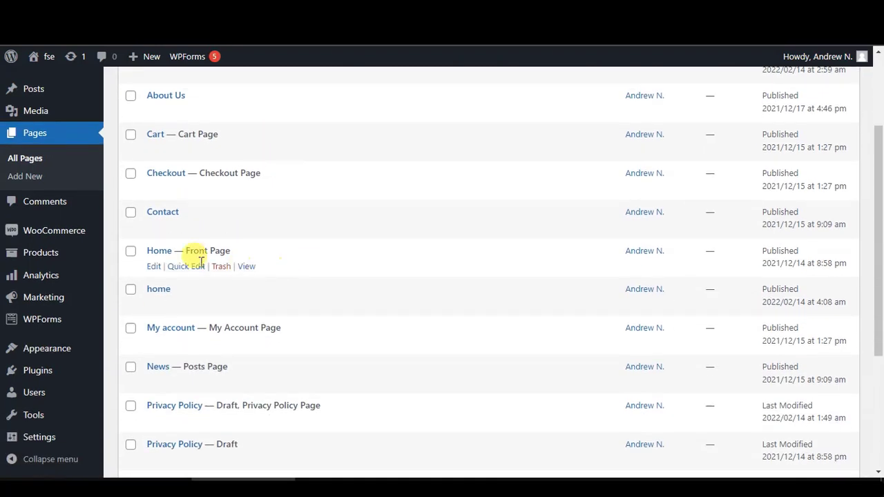
{"action": "left_click", "coordinate": [153, 267]}
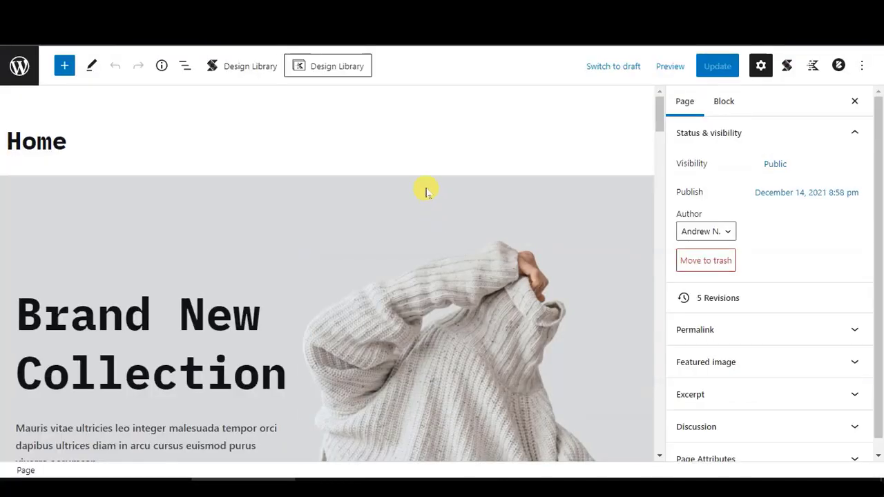
{"action": "scroll", "coordinate": [378, 237], "scroll_direction": "down", "scroll_amount": 9}
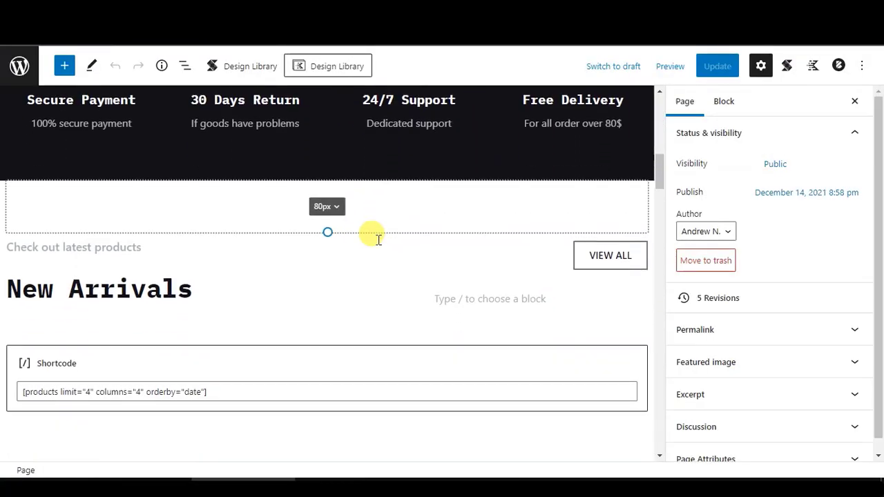
{"action": "scroll", "coordinate": [378, 240], "scroll_direction": "down", "scroll_amount": 1}
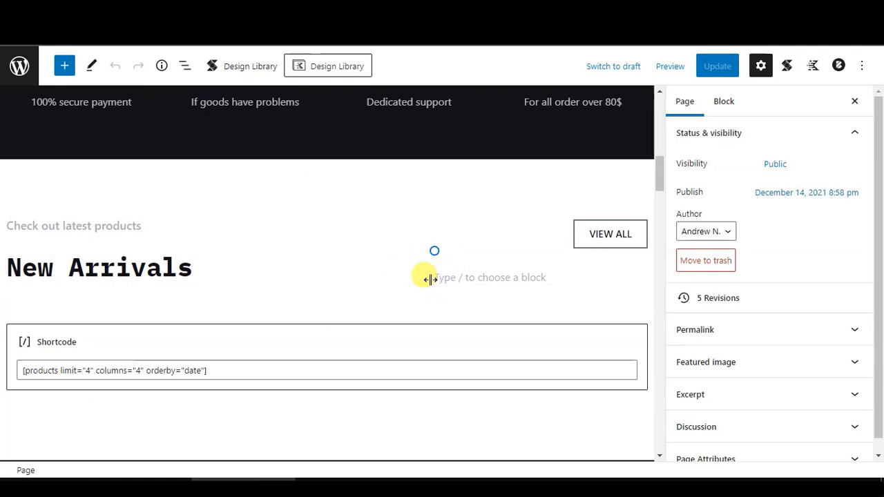
{"action": "scroll", "coordinate": [179, 262], "scroll_direction": "down", "scroll_amount": 2}
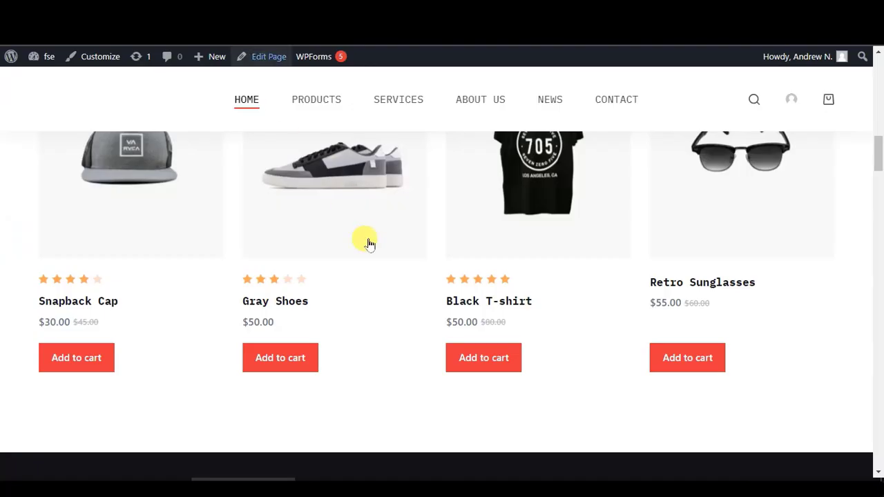
{"action": "scroll", "coordinate": [268, 335], "scroll_direction": "down", "scroll_amount": 1}
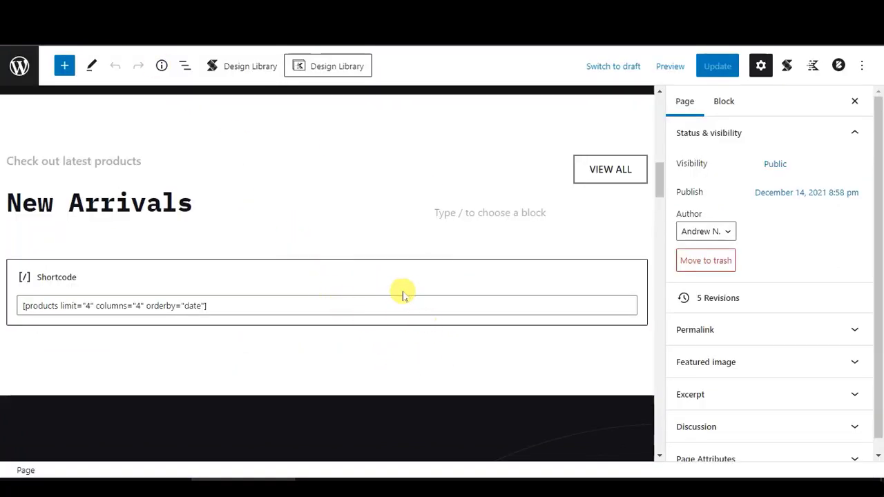
- Insert a new block after the New Arrivals products shortcode and make it a Countdown block with /count
{"action": "left_click", "coordinate": [332, 276]}
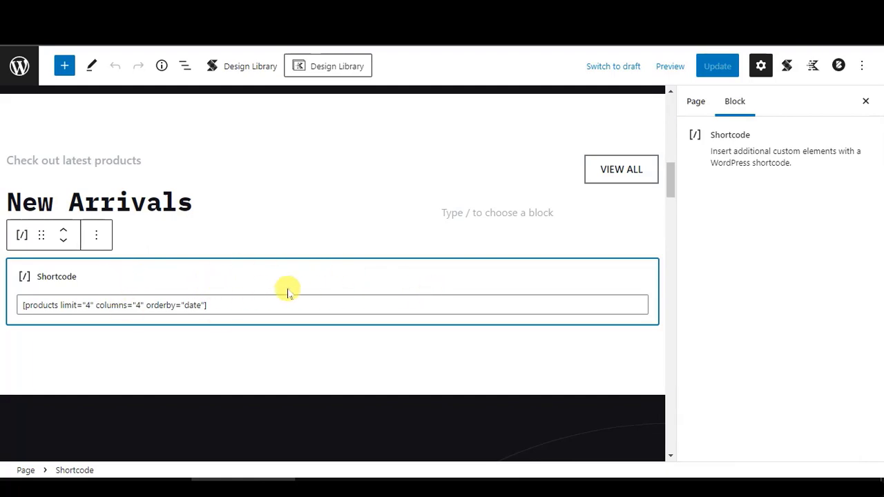
{"action": "left_click", "coordinate": [98, 238]}
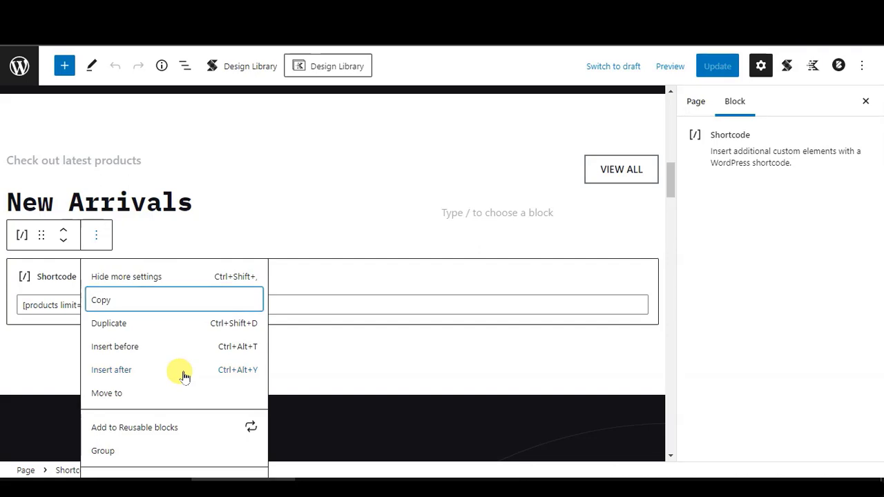
{"action": "left_click", "coordinate": [111, 369]}
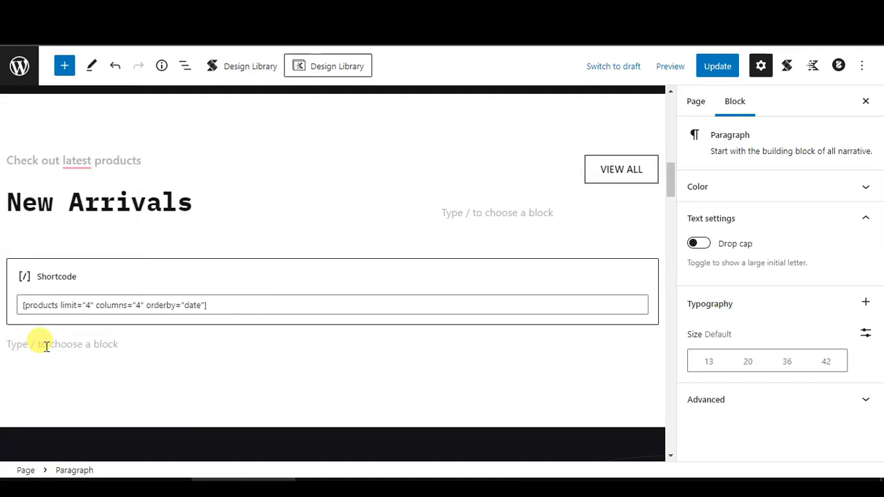
{"action": "type", "text": "/"}
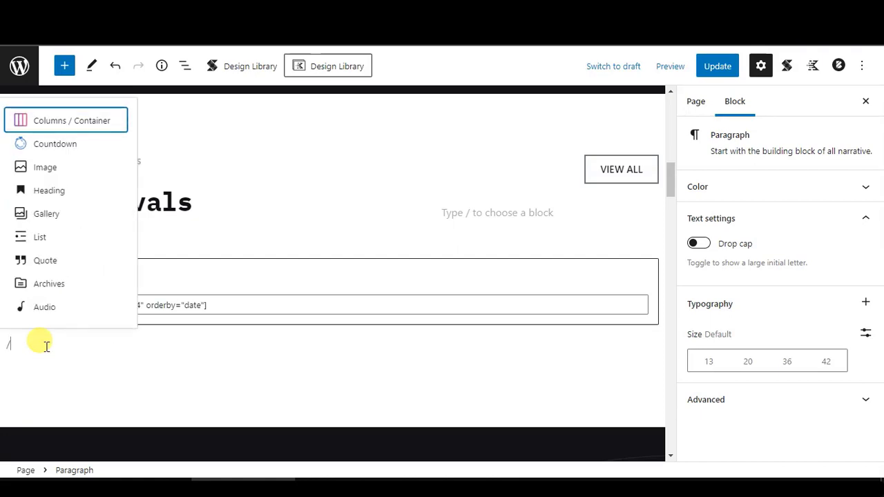
{"action": "type", "text": "count"}
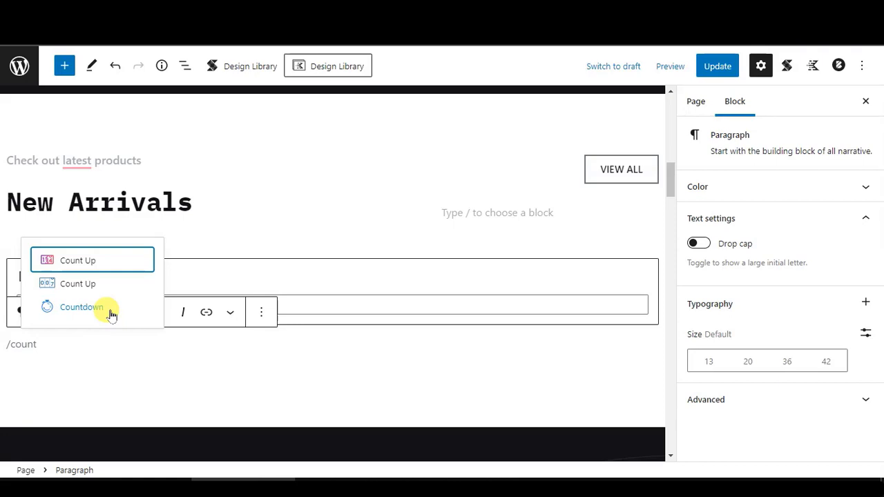
{"action": "left_click", "coordinate": [111, 314]}
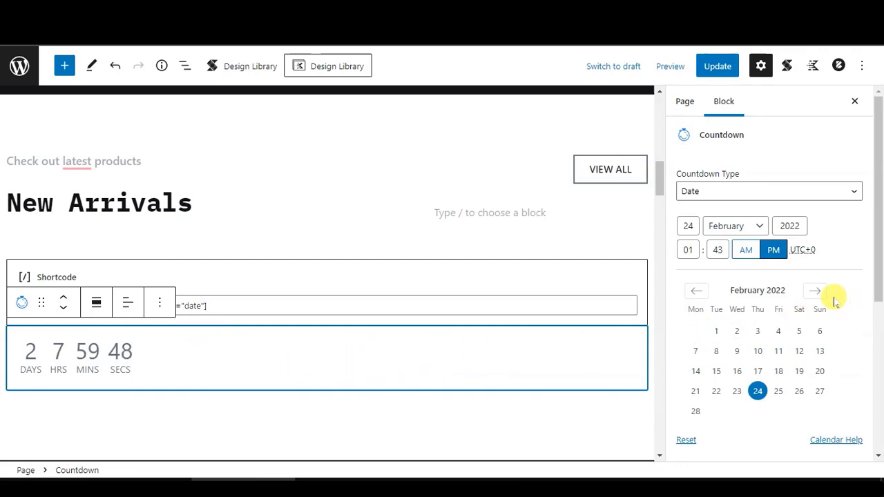
- In Countdown Layout, centre the countdown and turn on Divider and the 00 number format
{"action": "scroll", "coordinate": [833, 298], "scroll_direction": "down", "scroll_amount": 5}
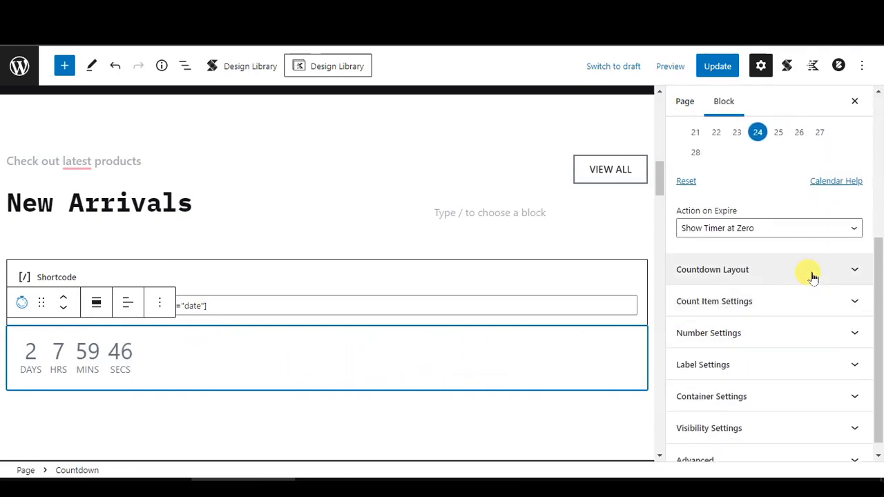
{"action": "left_click", "coordinate": [813, 274]}
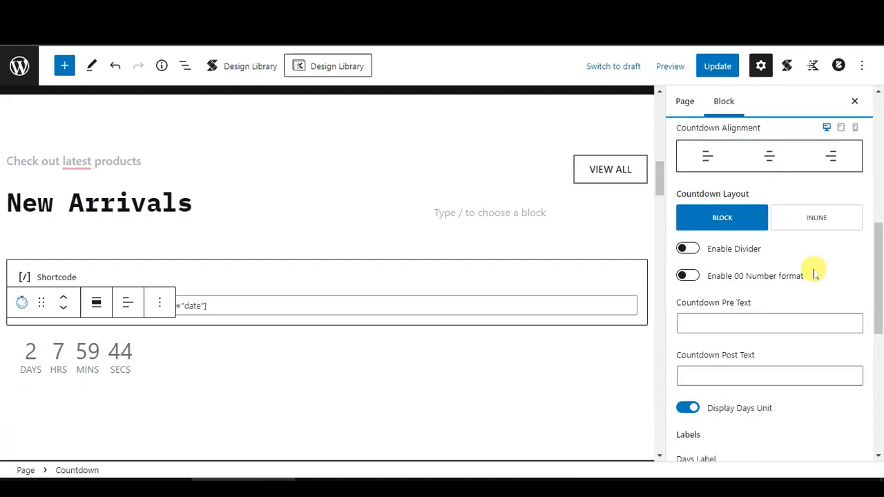
{"action": "left_click", "coordinate": [770, 157]}
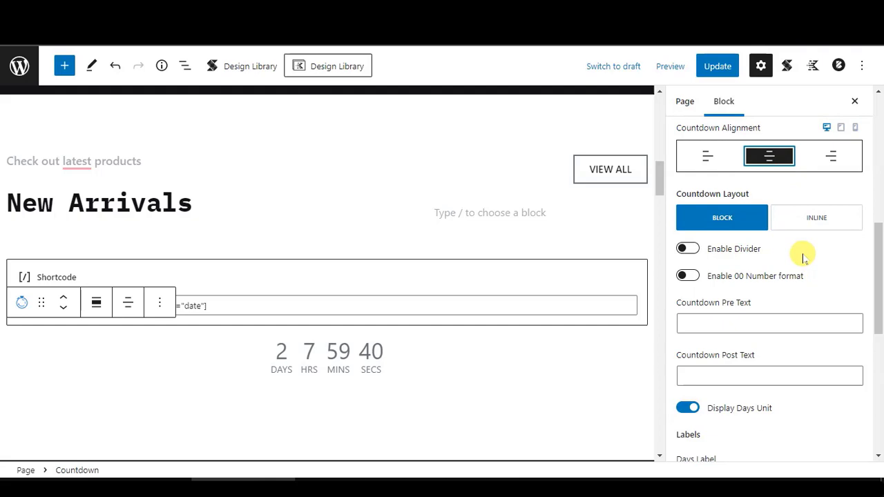
{"action": "scroll", "coordinate": [794, 263], "scroll_direction": "down", "scroll_amount": 1}
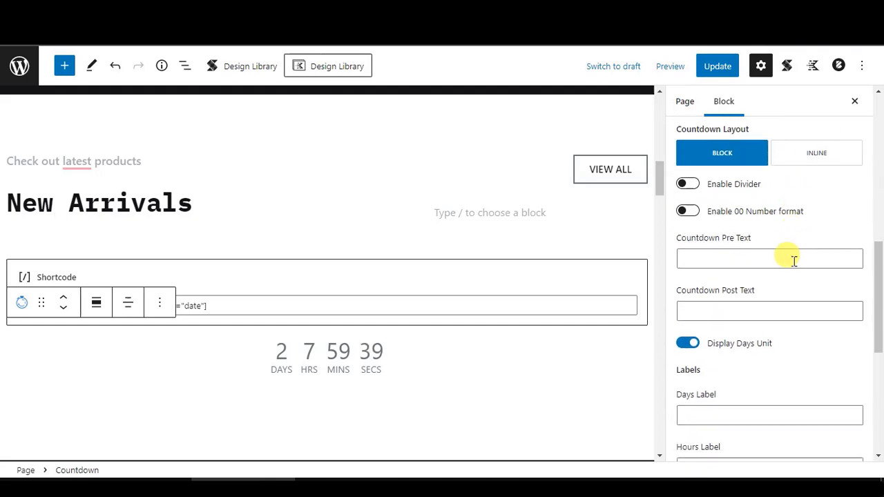
{"action": "left_click", "coordinate": [688, 184]}
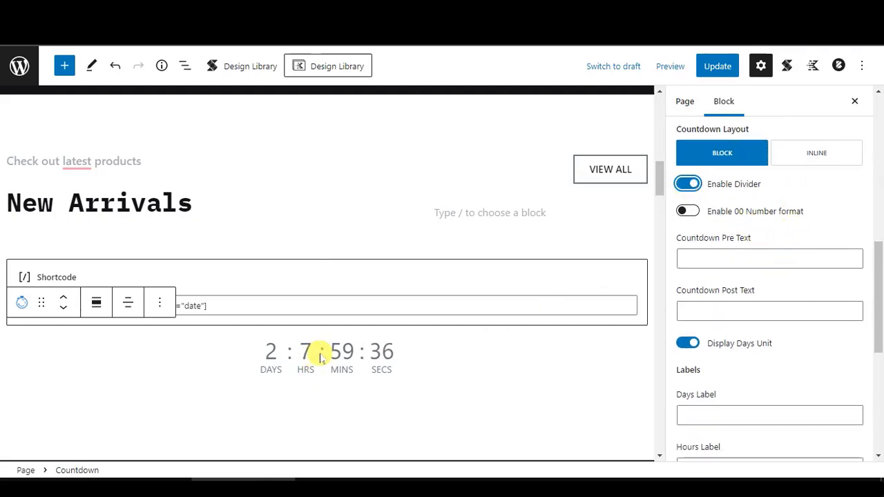
{"action": "left_click", "coordinate": [687, 211]}
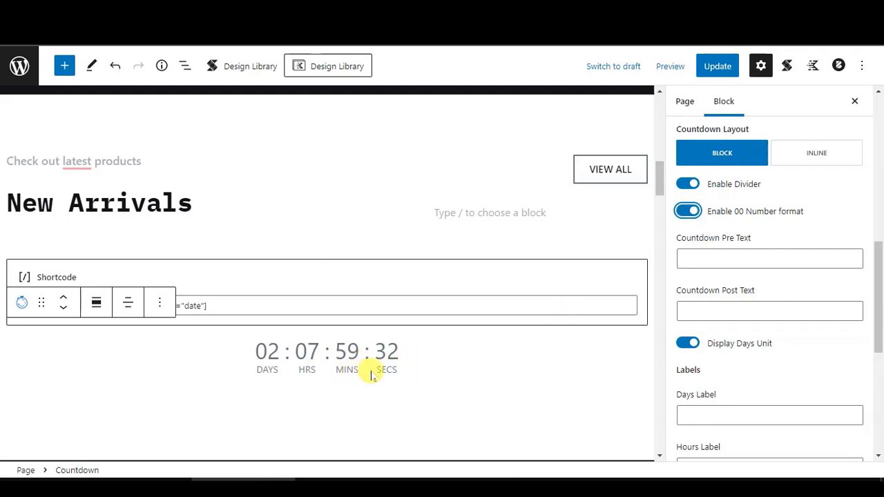
{"action": "scroll", "coordinate": [749, 379], "scroll_direction": "down", "scroll_amount": 4}
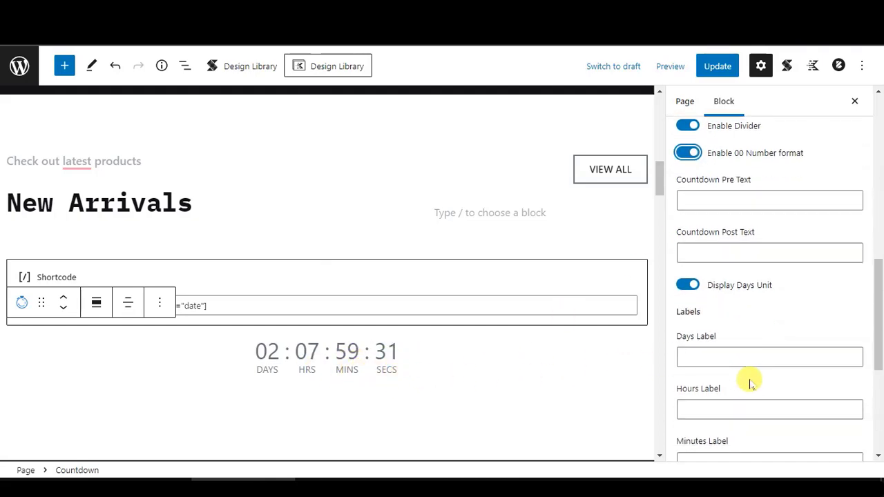
{"action": "scroll", "coordinate": [745, 301], "scroll_direction": "down", "scroll_amount": 1}
{"action": "left_click", "coordinate": [752, 288]}
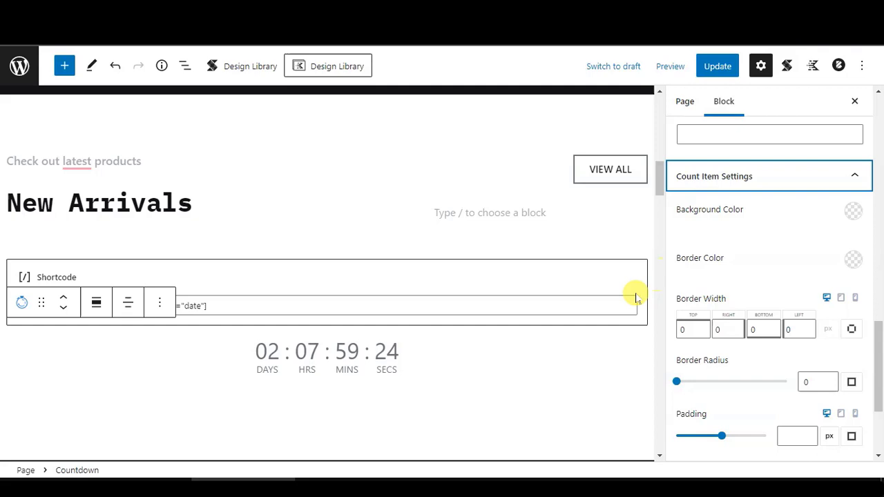
- Set the count item background colour to cyan 6EF5E5
{"action": "left_click", "coordinate": [854, 210]}
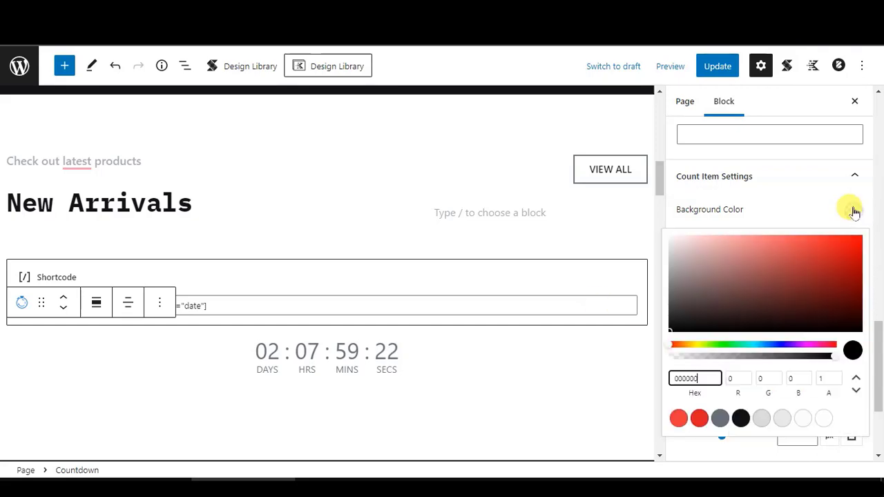
{"action": "left_click", "coordinate": [757, 350]}
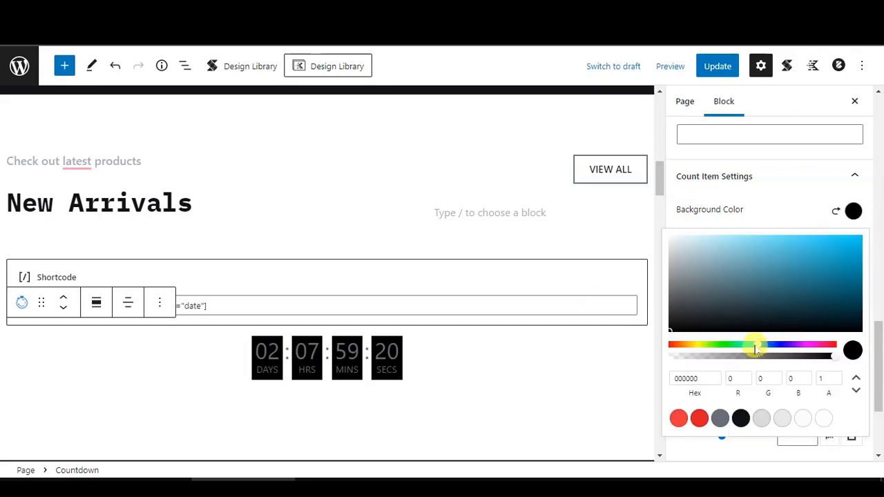
{"action": "left_click_drag", "start_coordinate": [757, 351], "coordinate": [721, 352]}
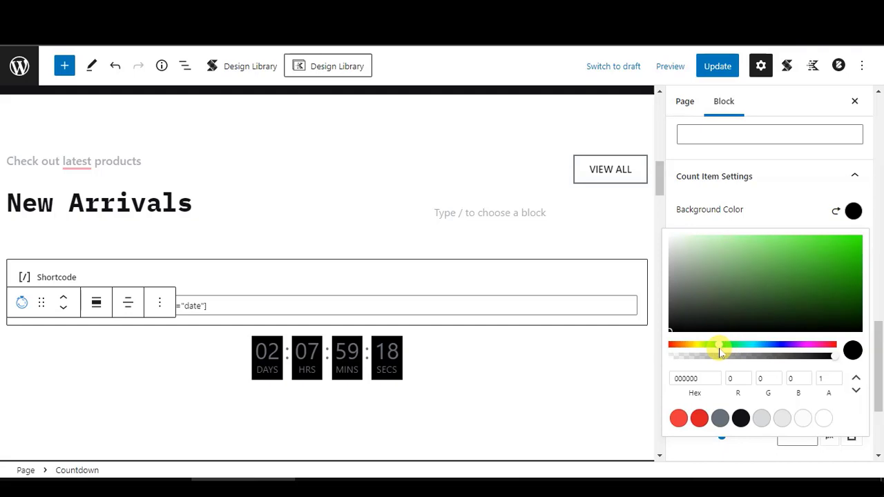
{"action": "left_click_drag", "start_coordinate": [818, 286], "coordinate": [775, 239]}
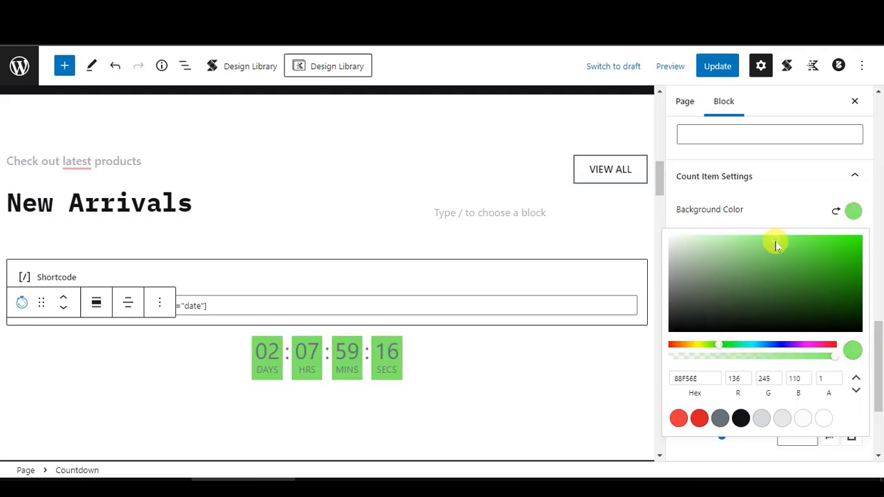
{"action": "left_click_drag", "start_coordinate": [724, 351], "coordinate": [752, 353]}
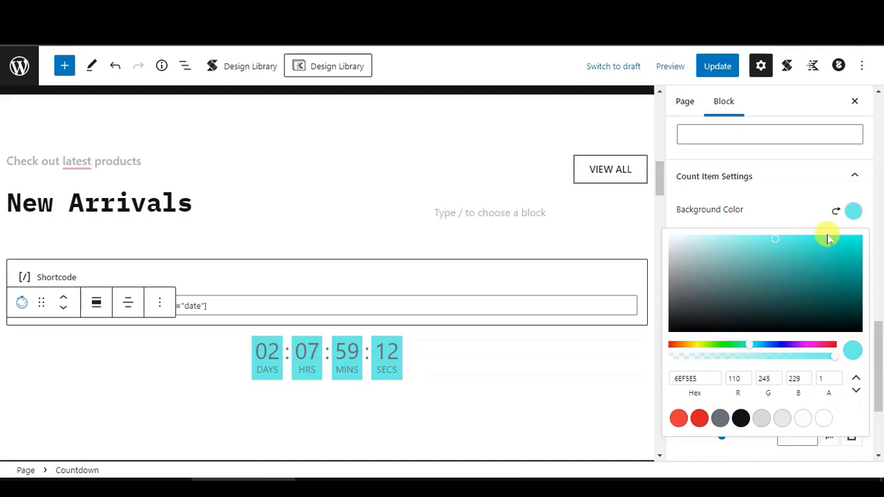
{"action": "scroll", "coordinate": [805, 286], "scroll_direction": "down", "scroll_amount": 2}
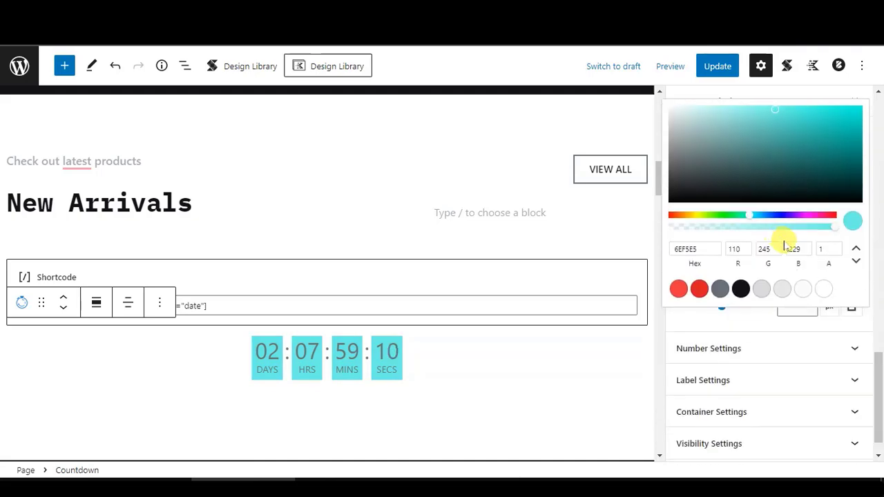
{"action": "scroll", "coordinate": [874, 195], "scroll_direction": "up", "scroll_amount": 1}
- Set the count item border colour to purple D128FB
{"action": "left_click", "coordinate": [854, 150]}
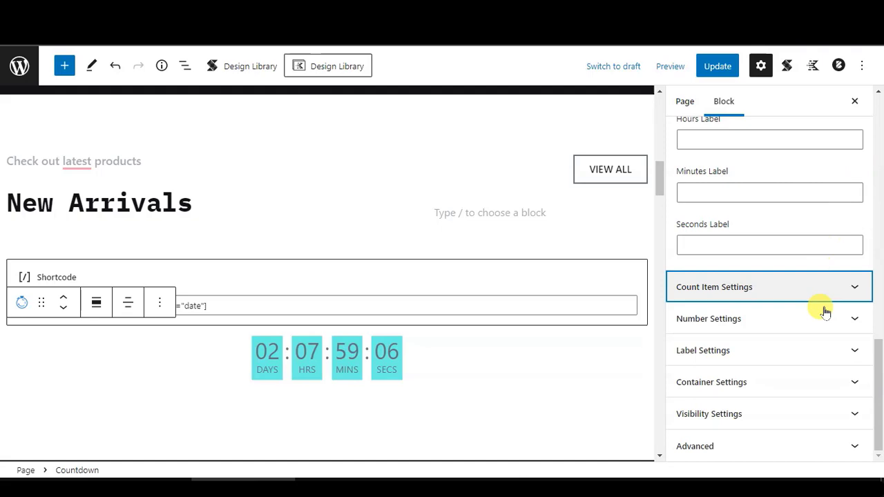
{"action": "left_click", "coordinate": [832, 288]}
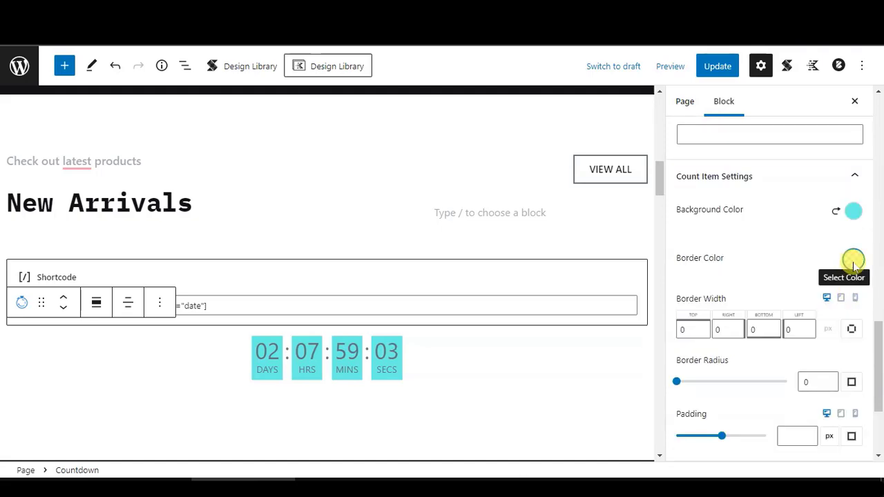
{"action": "left_click", "coordinate": [853, 261]}
{"action": "left_click", "coordinate": [803, 393]}
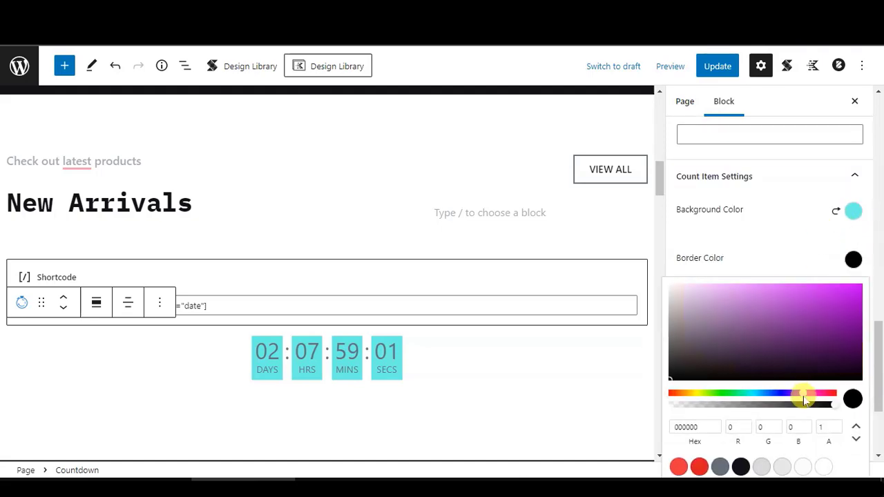
{"action": "left_click_drag", "start_coordinate": [818, 316], "coordinate": [833, 290]}
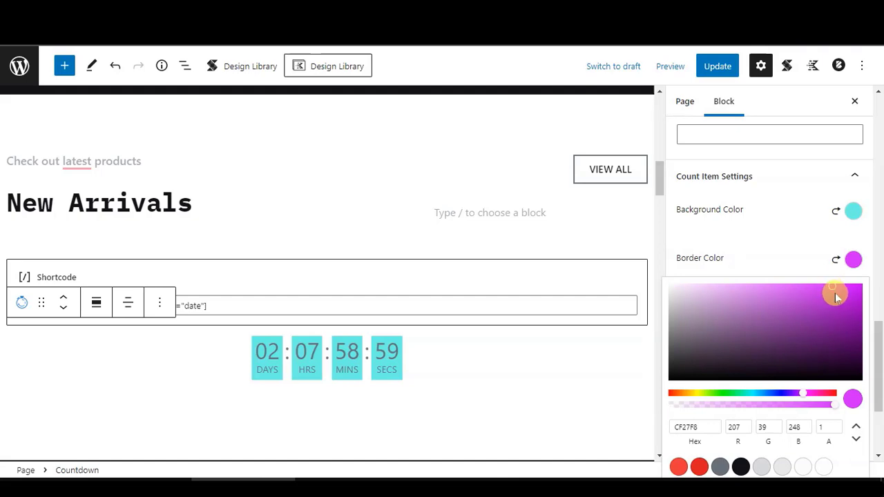
{"action": "left_click", "coordinate": [836, 297]}
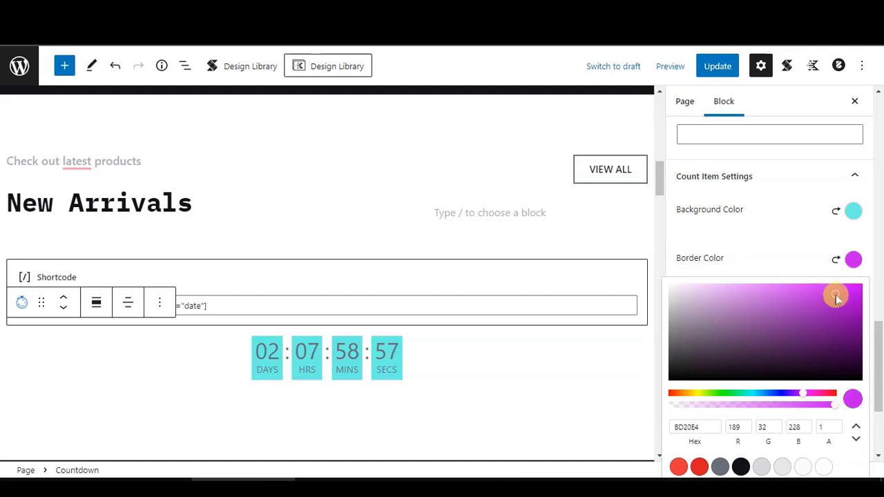
{"action": "mouse_move", "coordinate": [832, 307]}
{"action": "left_mouse_down"}
{"action": "mouse_move", "coordinate": [837, 320]}
{"action": "mouse_move", "coordinate": [815, 301]}
{"action": "mouse_move", "coordinate": [832, 306]}
{"action": "left_mouse_up"}
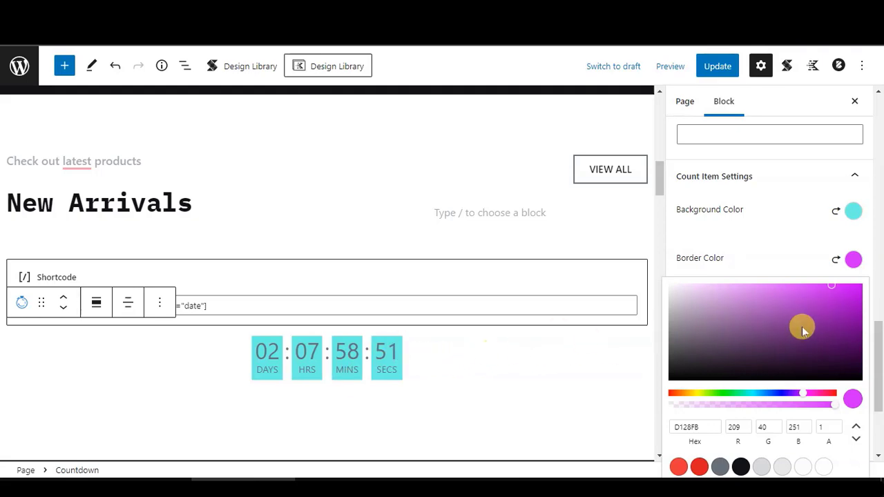
{"action": "left_click", "coordinate": [801, 254]}
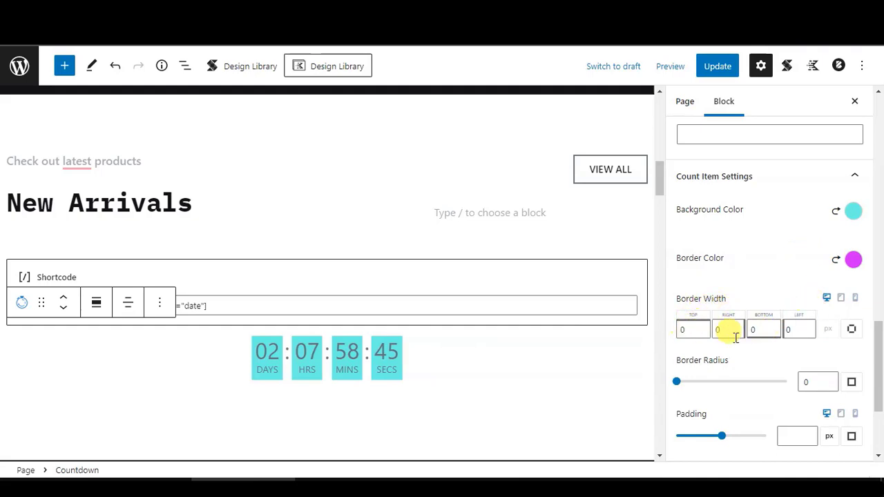
- Link all border sides at 3 px width, round corners to 14 px and add 28 px padding
{"action": "left_click", "coordinate": [852, 329]}
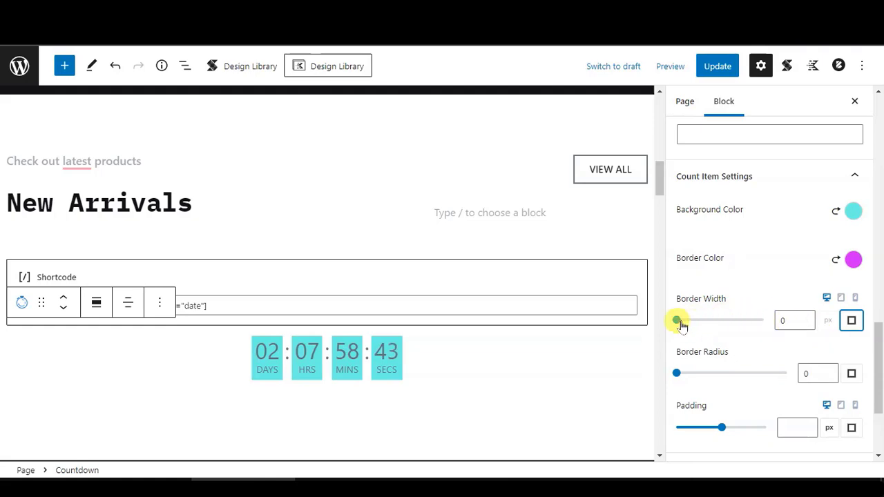
{"action": "left_click_drag", "start_coordinate": [676, 321], "coordinate": [682, 324]}
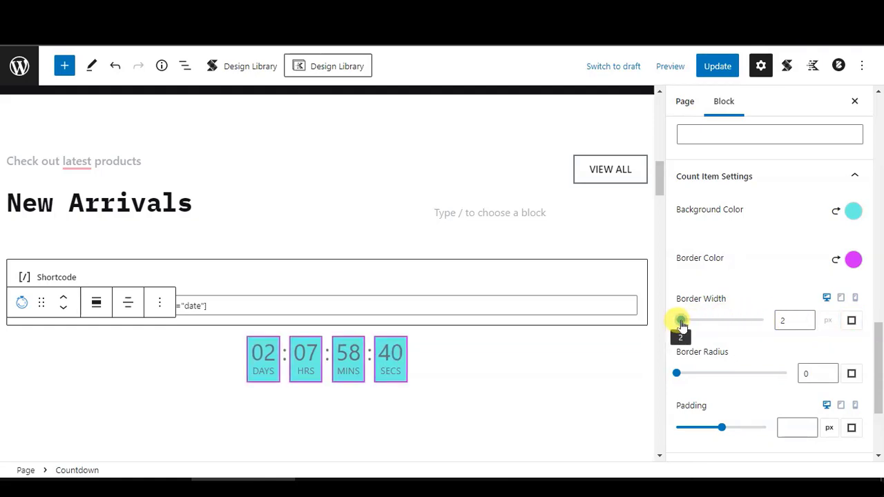
{"action": "left_click_drag", "start_coordinate": [682, 322], "coordinate": [683, 322]}
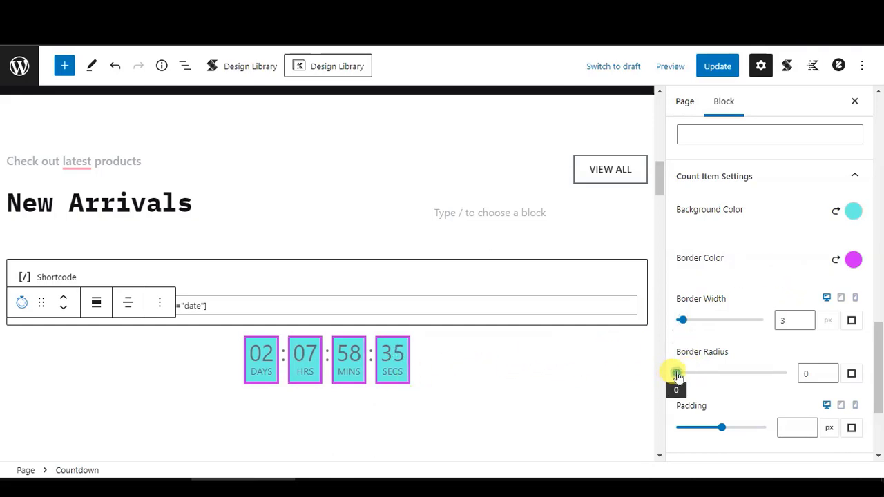
{"action": "mouse_move", "coordinate": [677, 375]}
{"action": "left_mouse_down"}
{"action": "mouse_move", "coordinate": [690, 378]}
{"action": "mouse_move", "coordinate": [683, 385]}
{"action": "left_mouse_up"}
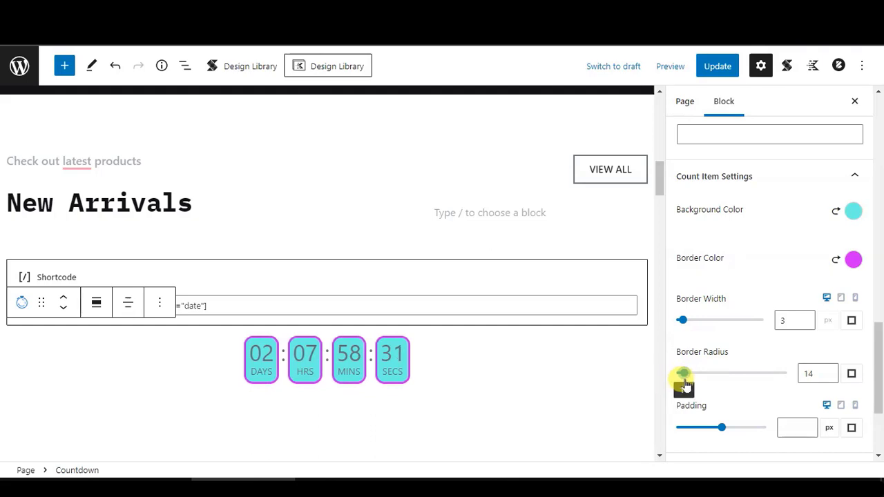
{"action": "scroll", "coordinate": [710, 384], "scroll_direction": "down", "scroll_amount": 4}
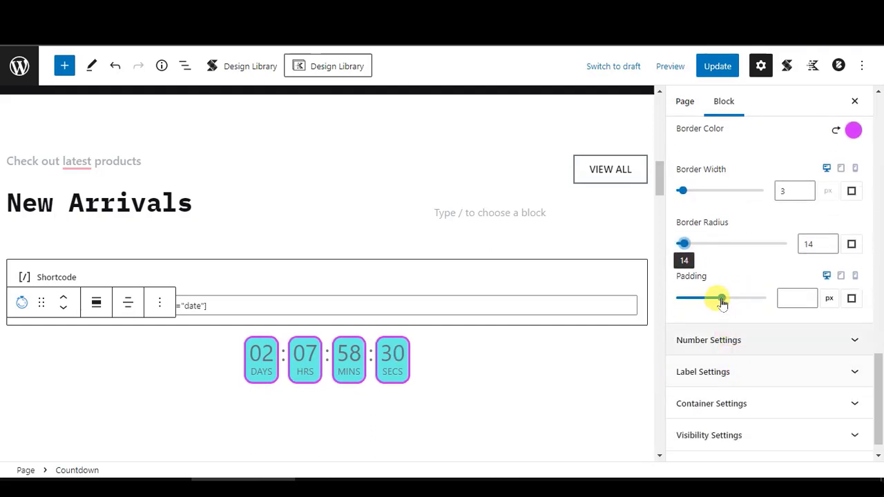
{"action": "left_click_drag", "start_coordinate": [730, 303], "coordinate": [689, 304]}
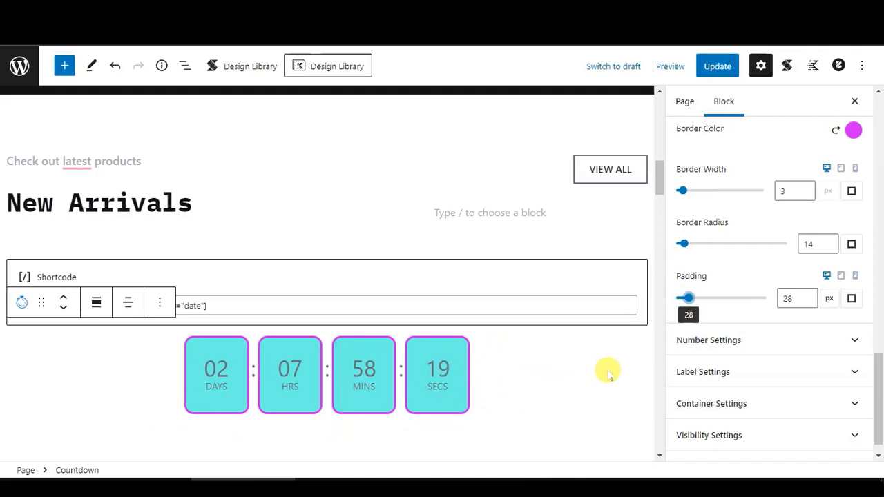
- Update the page to save it, then preview it in a new tab
{"action": "left_click", "coordinate": [801, 341]}
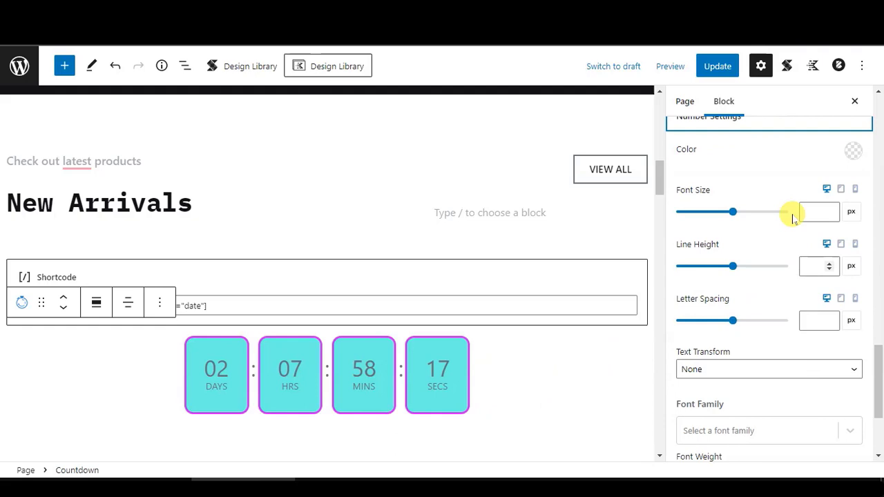
{"action": "scroll", "coordinate": [779, 379], "scroll_direction": "down", "scroll_amount": 3}
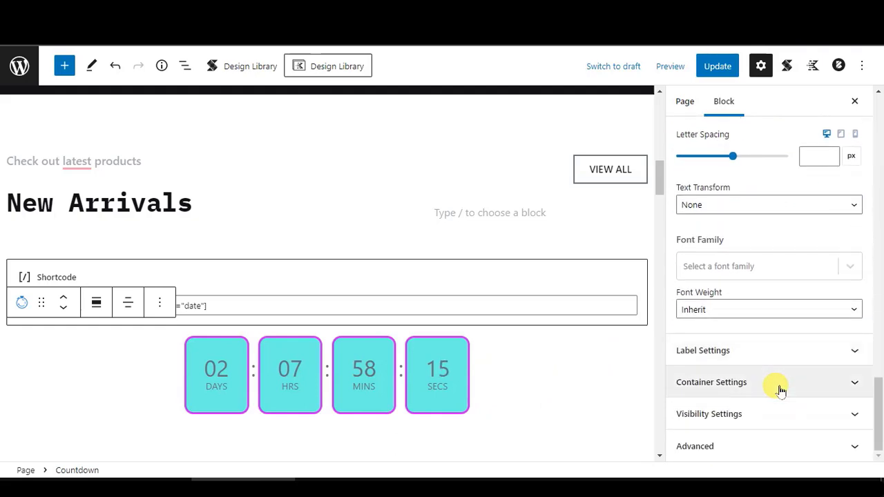
{"action": "scroll", "coordinate": [779, 391], "scroll_direction": "up", "scroll_amount": 4}
{"action": "scroll", "coordinate": [790, 336], "scroll_direction": "down", "scroll_amount": 4}
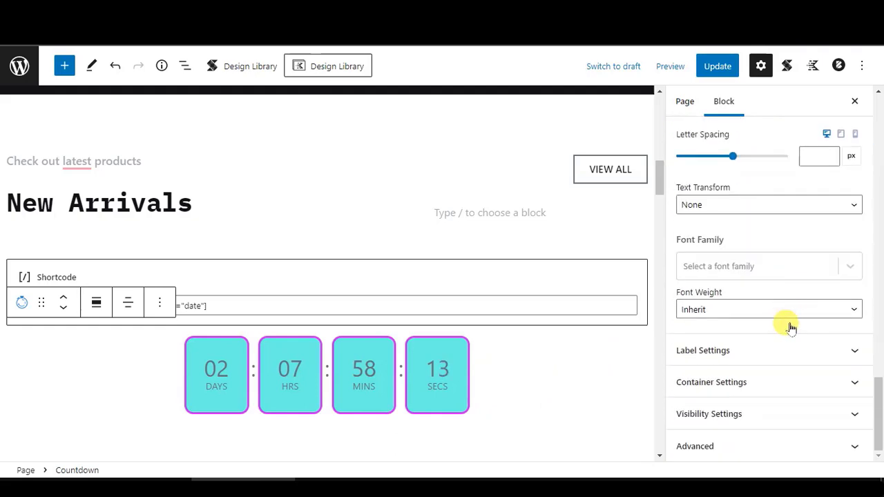
{"action": "left_click", "coordinate": [714, 72]}
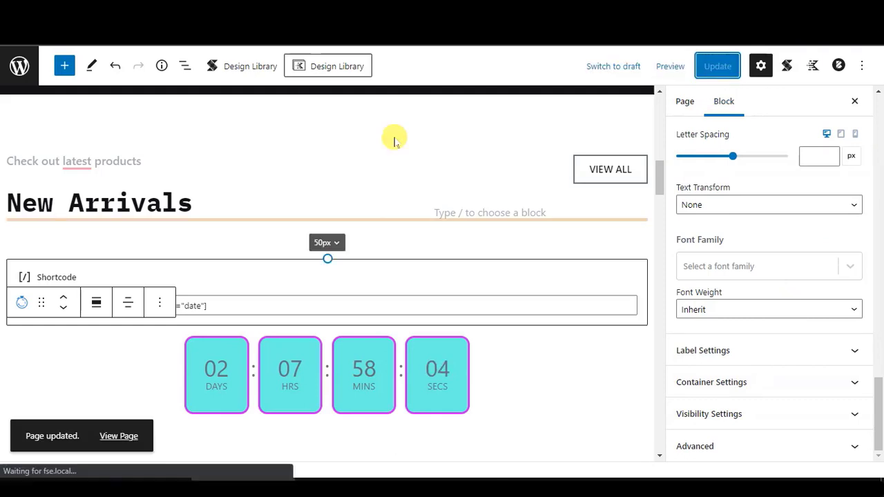
{"action": "left_click", "coordinate": [655, 67]}
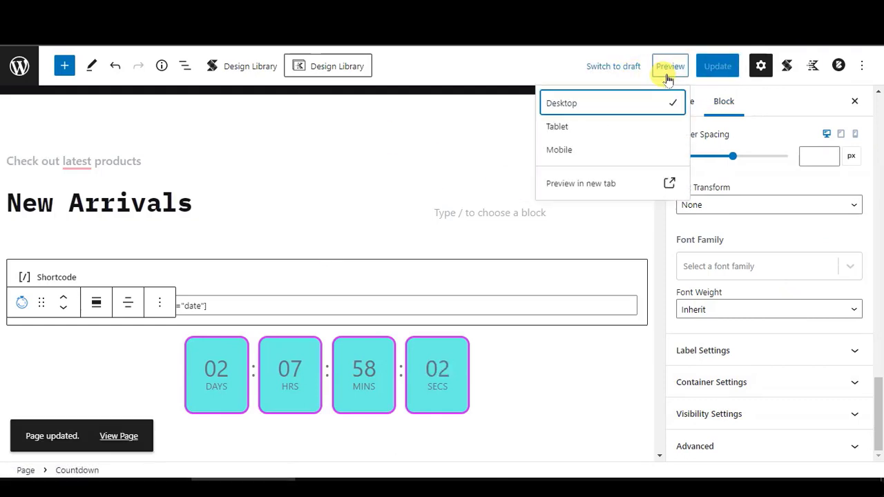
{"action": "left_click", "coordinate": [577, 181]}
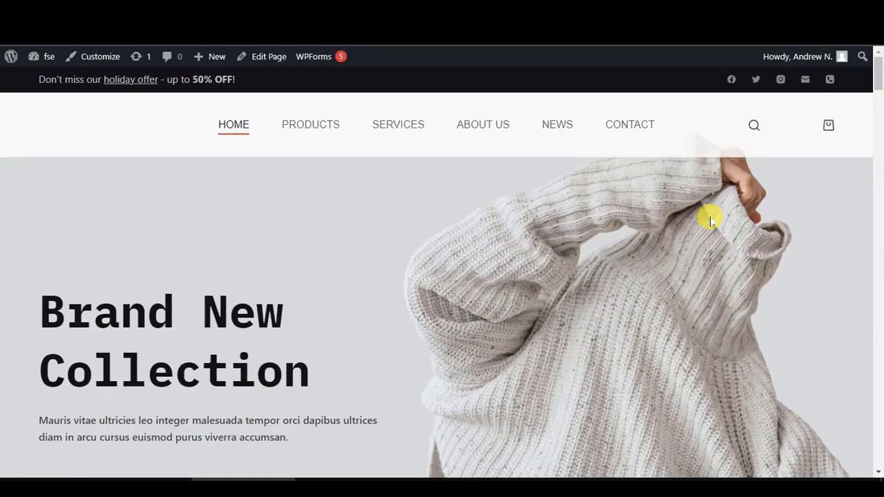
- Scroll the live preview to check the countdown below the product list
{"action": "scroll", "coordinate": [701, 235], "scroll_direction": "down", "scroll_amount": 15}
{"action": "scroll", "coordinate": [698, 278], "scroll_direction": "up", "scroll_amount": 1}
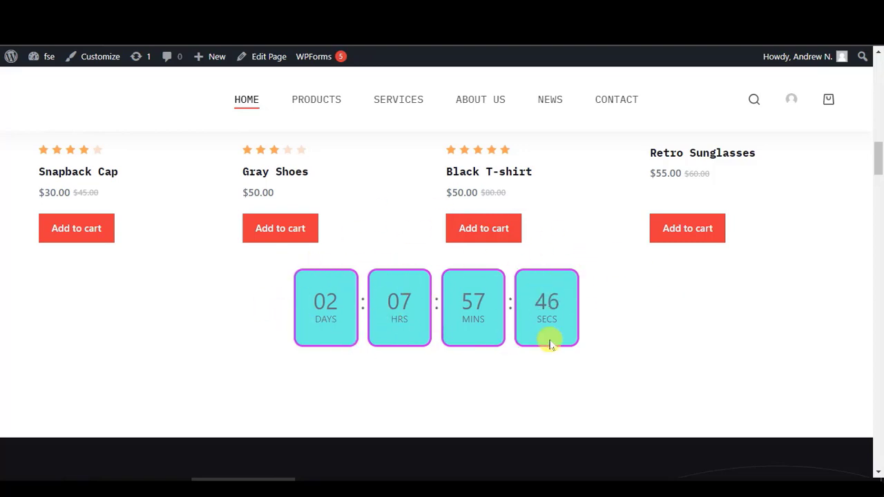
{"action": "scroll", "coordinate": [840, 248], "scroll_direction": "up", "scroll_amount": 15}
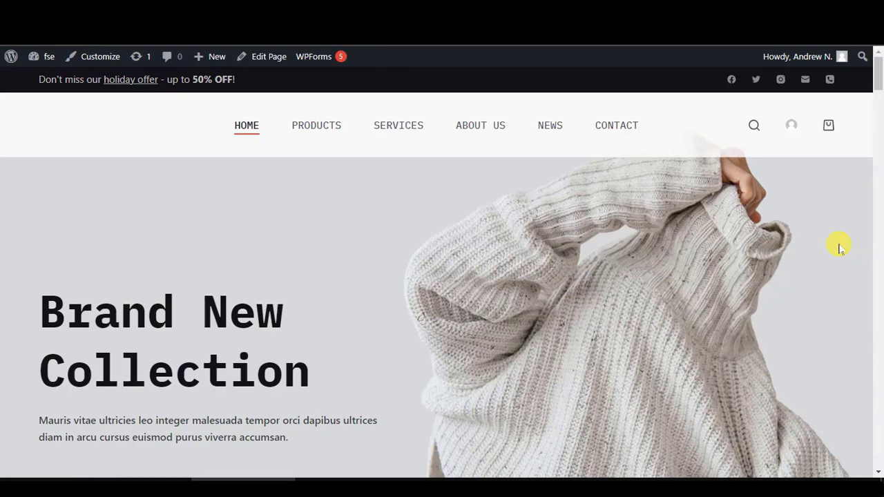
{"action": "scroll", "coordinate": [838, 254], "scroll_direction": "down", "scroll_amount": 2}
{"action": "scroll", "coordinate": [836, 259], "scroll_direction": "down", "scroll_amount": 2}
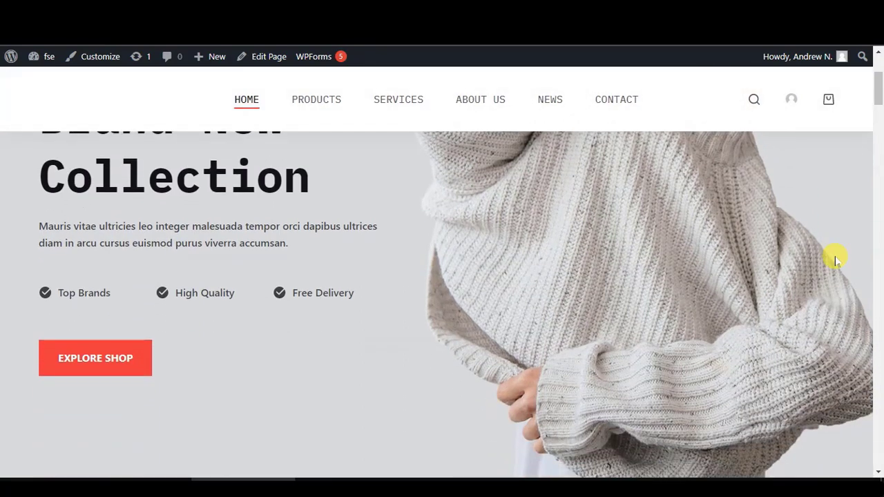
{"action": "scroll", "coordinate": [835, 257], "scroll_direction": "down", "scroll_amount": 4}
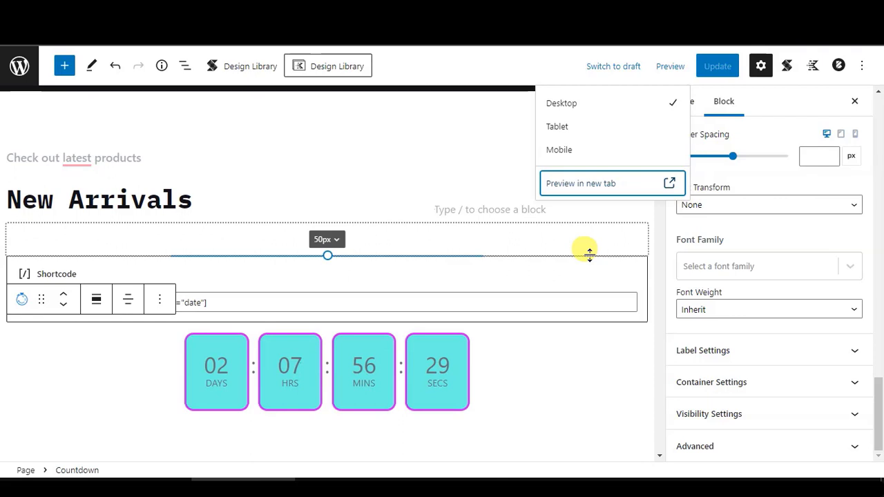
{"action": "scroll", "coordinate": [588, 250], "scroll_direction": "down", "scroll_amount": 1}
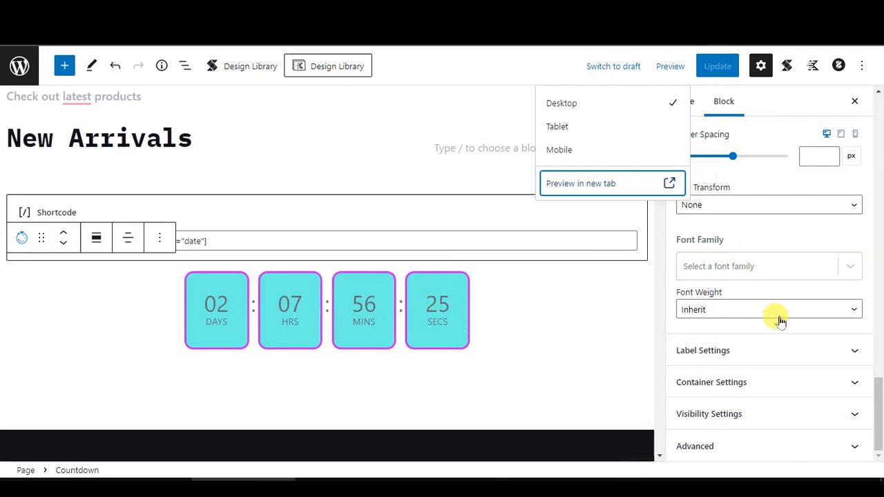
{"action": "scroll", "coordinate": [781, 310], "scroll_direction": "up", "scroll_amount": 5}
{"action": "scroll", "coordinate": [782, 310], "scroll_direction": "up", "scroll_amount": 1}
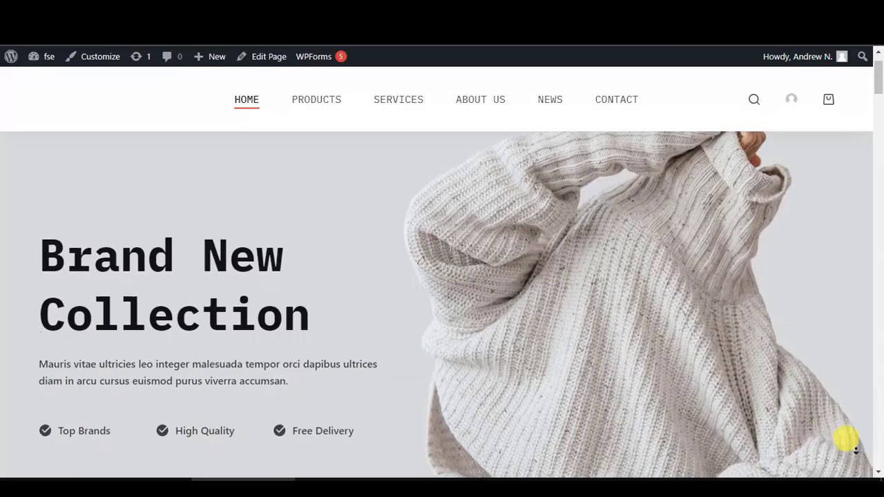